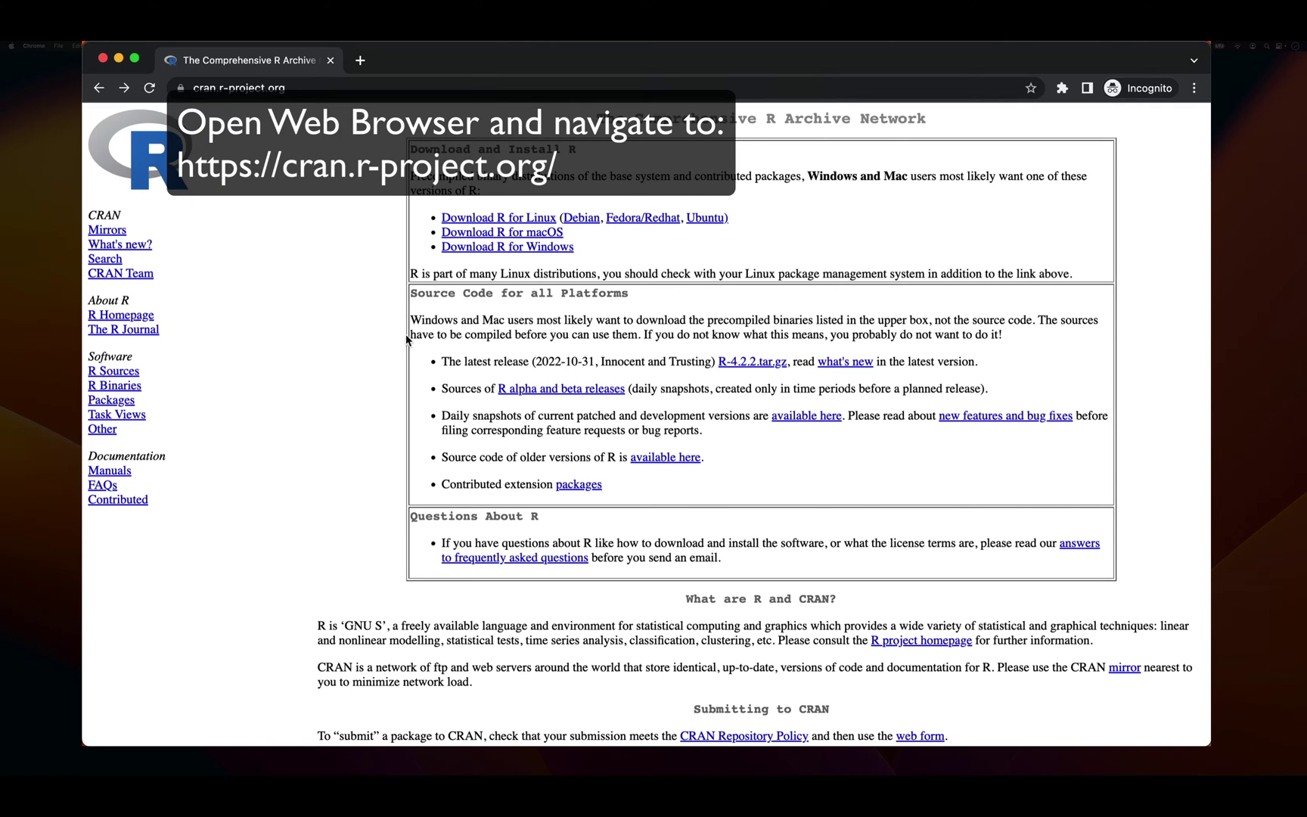
Step: Go from the CRAN page to the R for macOS download page
left_click(341, 88)
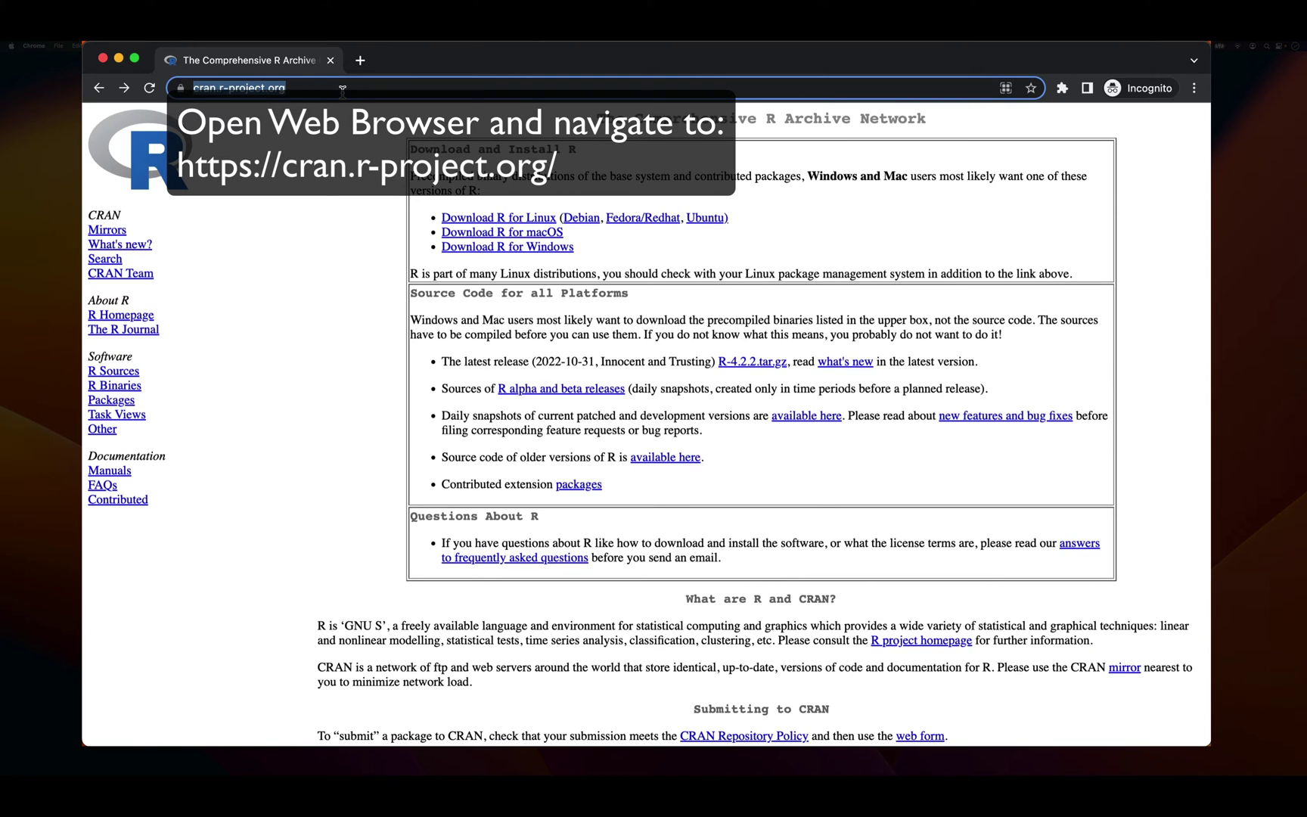
left_click(546, 280)
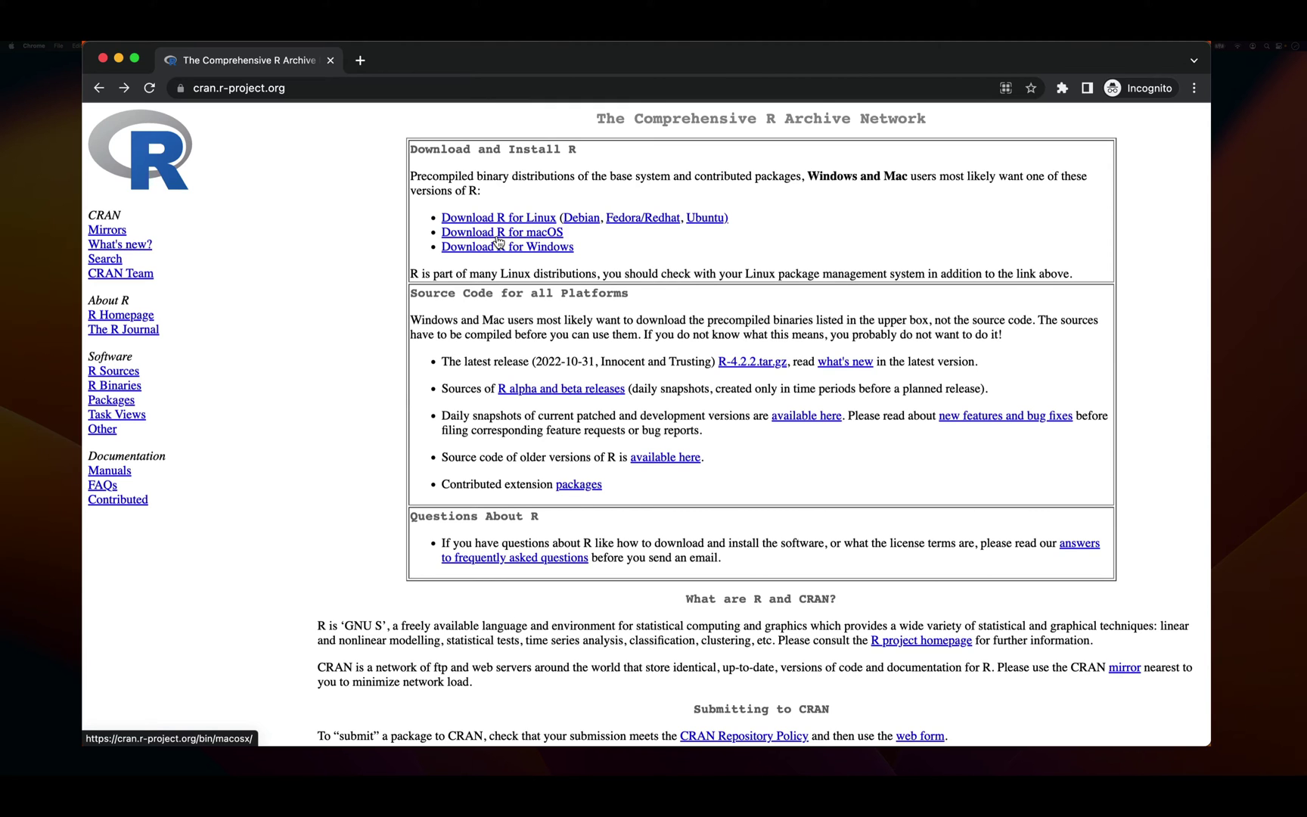
left_click(499, 233)
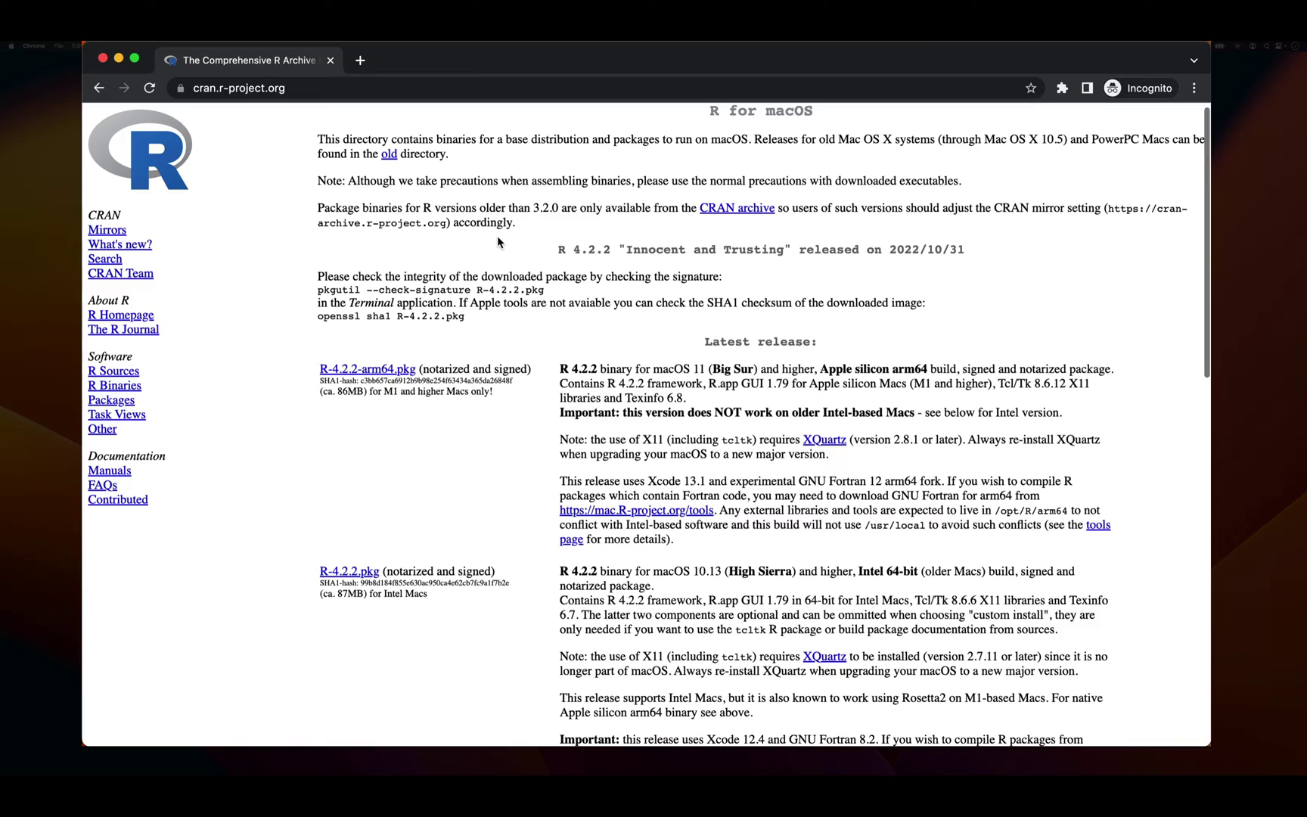
scroll(498, 235, "down", 1)
scroll(497, 234, "down", 3)
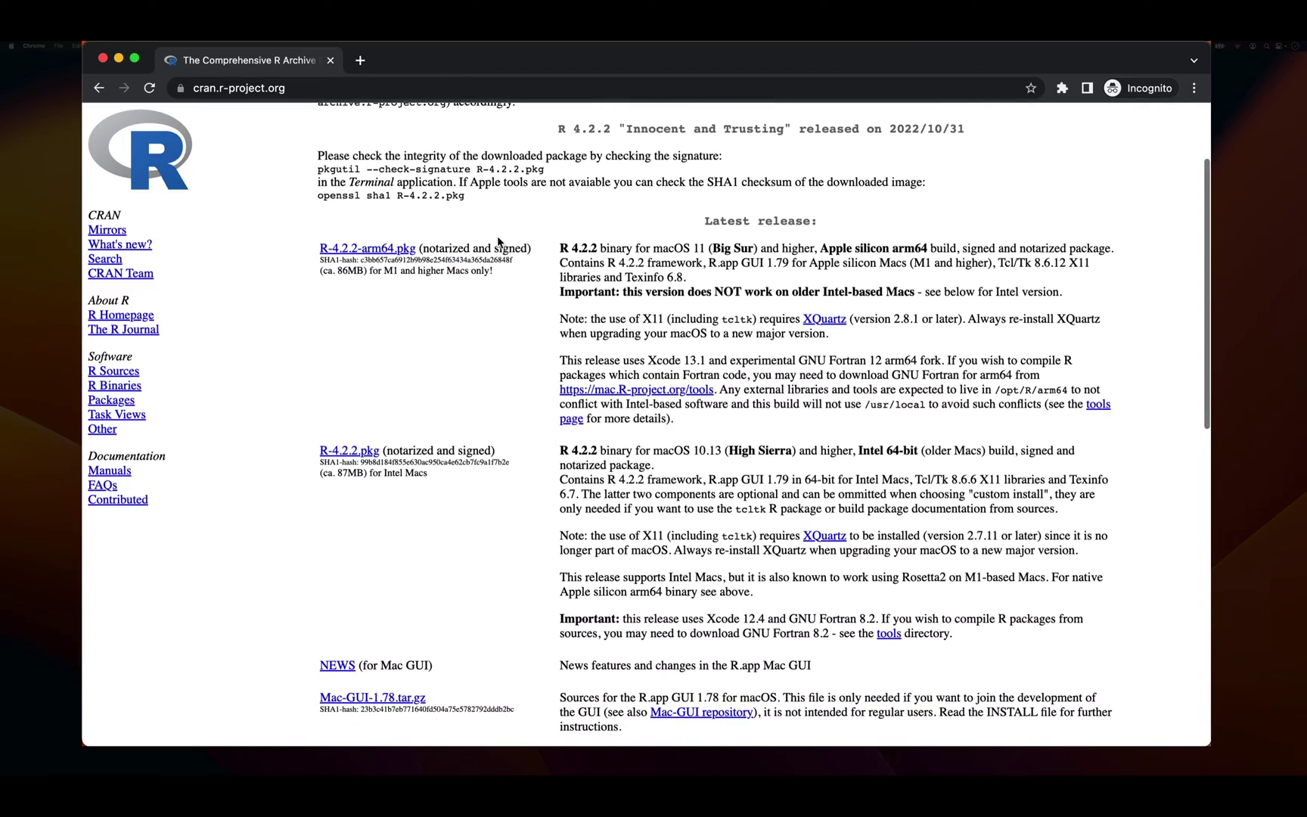
scroll(498, 235, "down", 1)
scroll(499, 243, "down", 1)
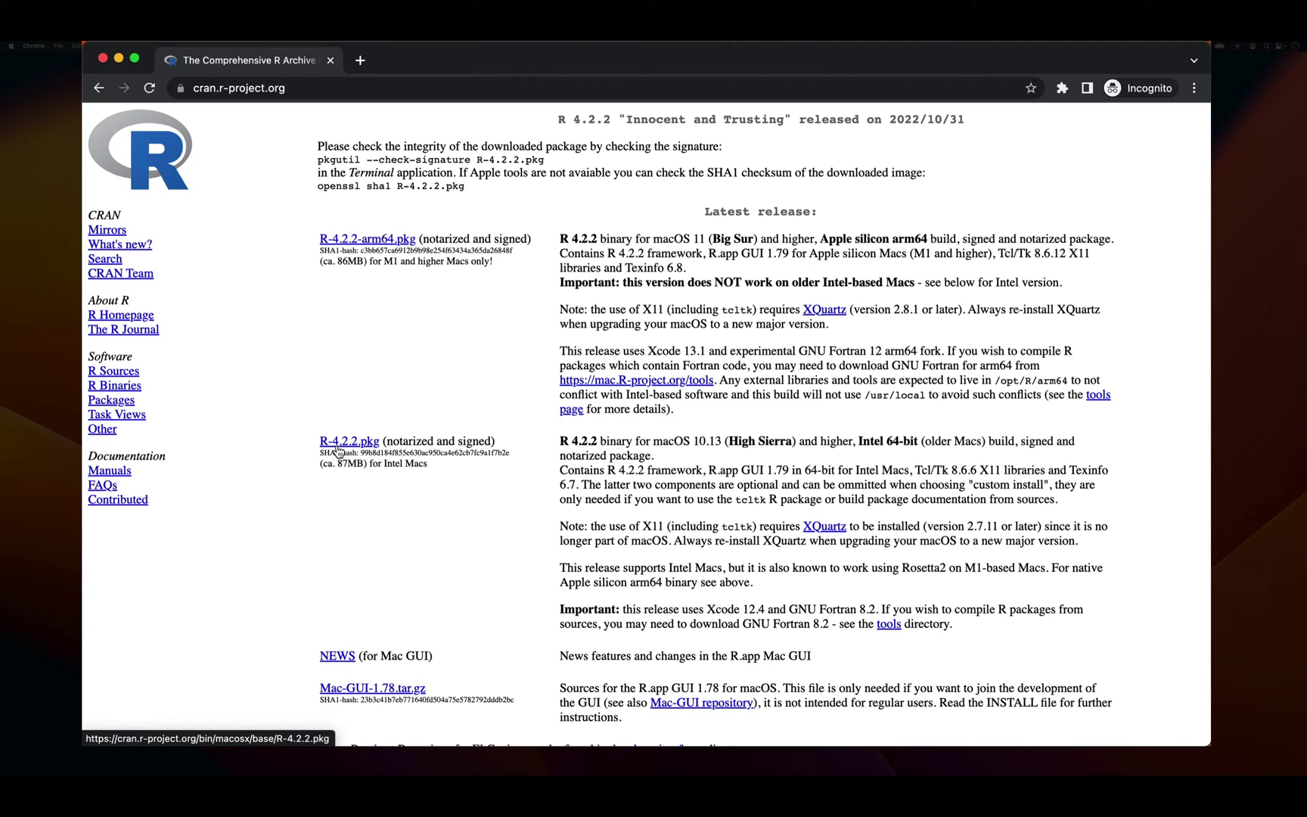
Step: Download the Intel Mac package R-4.2.2.pkg from CRAN
left_click(340, 451)
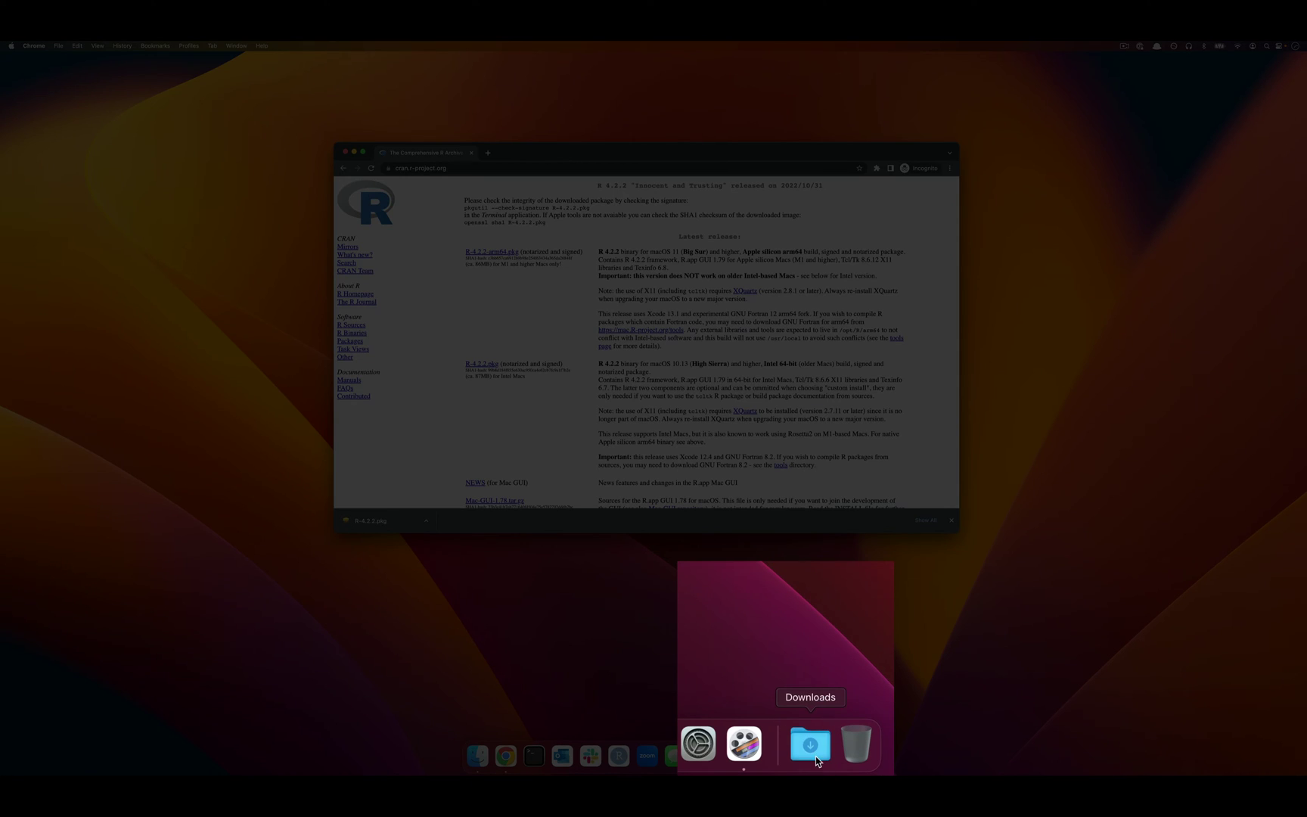
Step: Launch R-4.2.2.pkg from the Downloads stack in the Dock
left_click(819, 762)
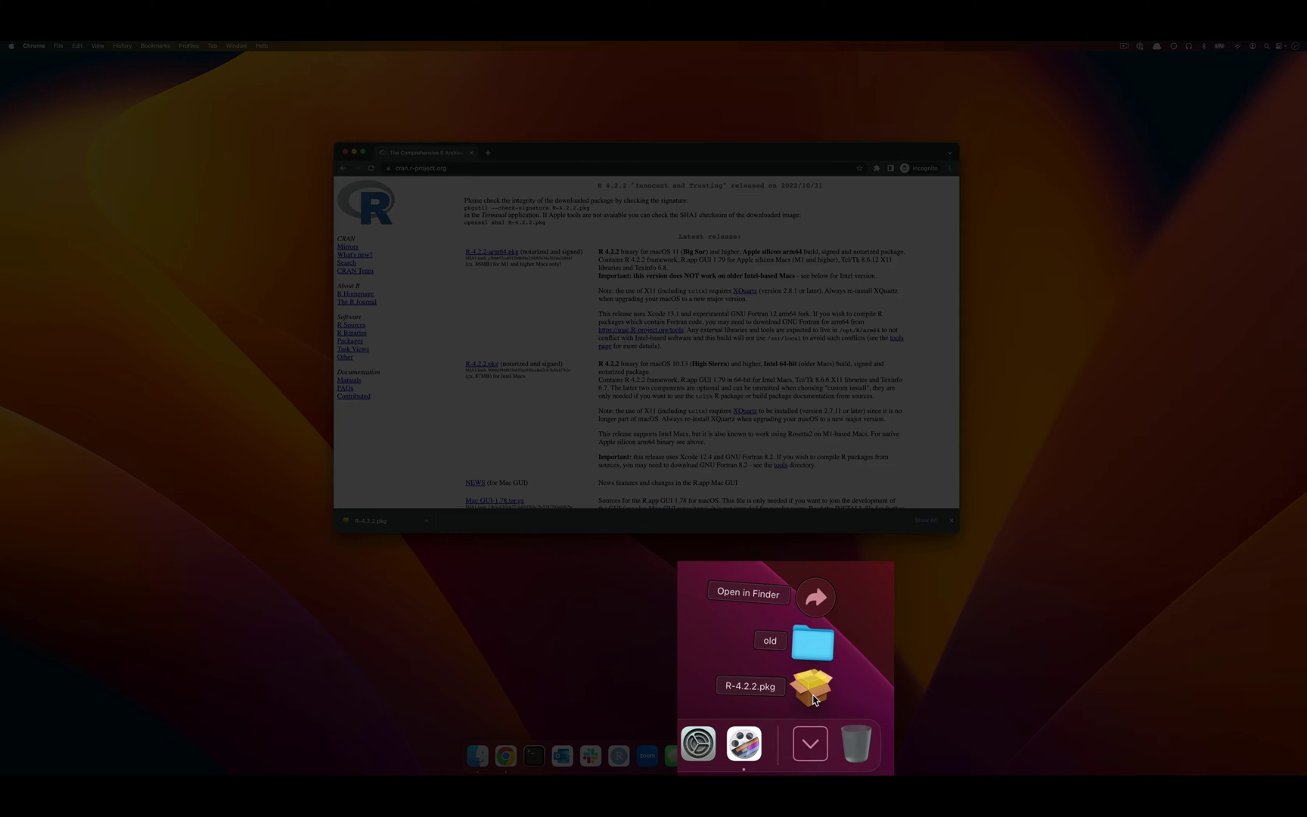
left_click(815, 698)
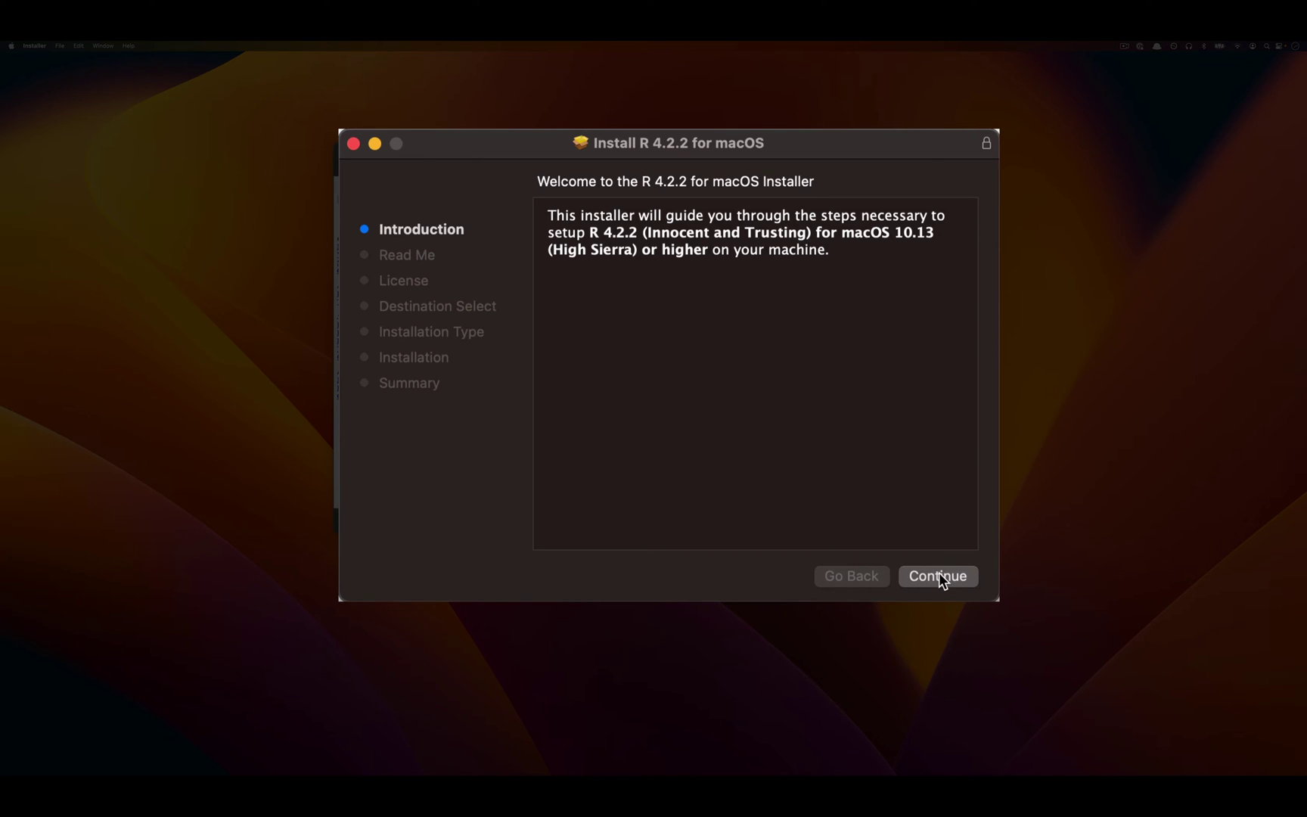
Step: Continue through Introduction, Read Me and License, and agree to the license
left_click(939, 576)
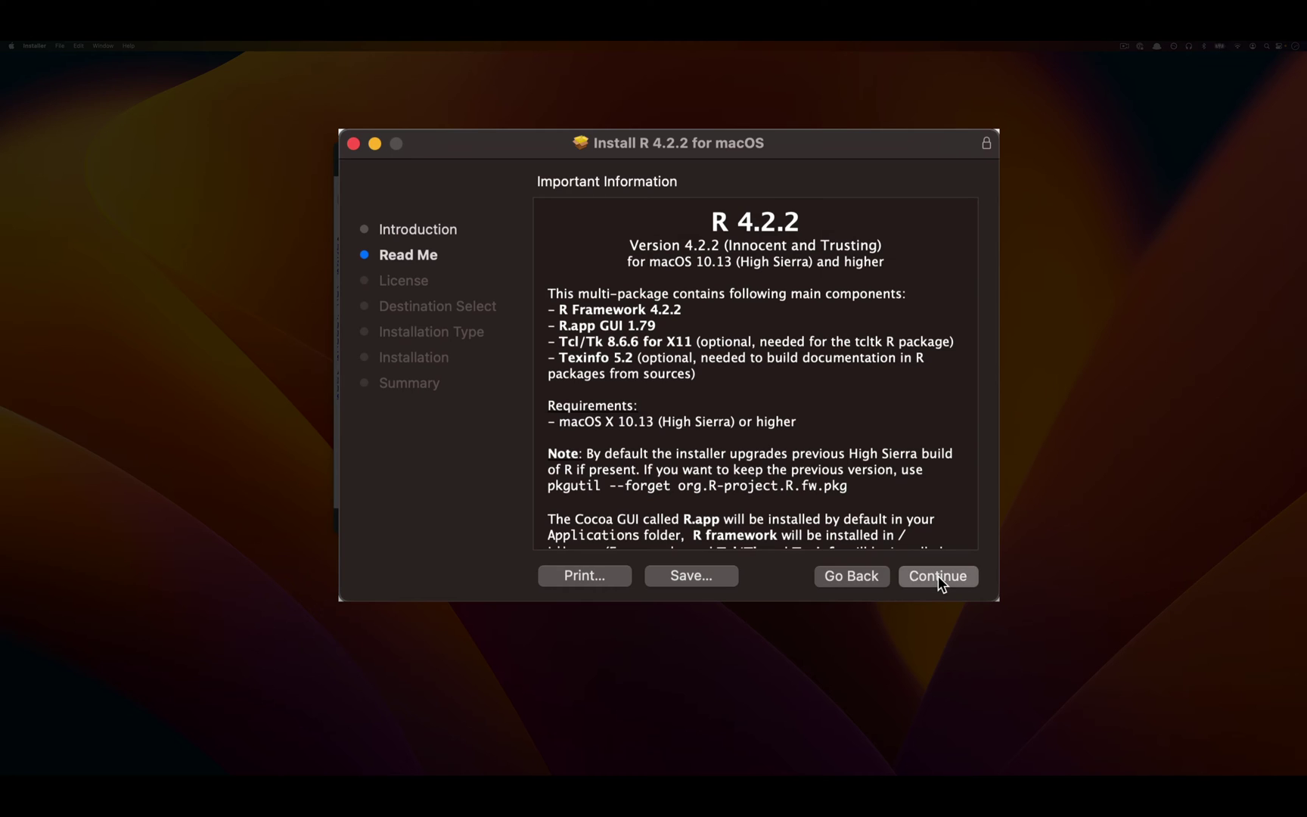
left_click(938, 576)
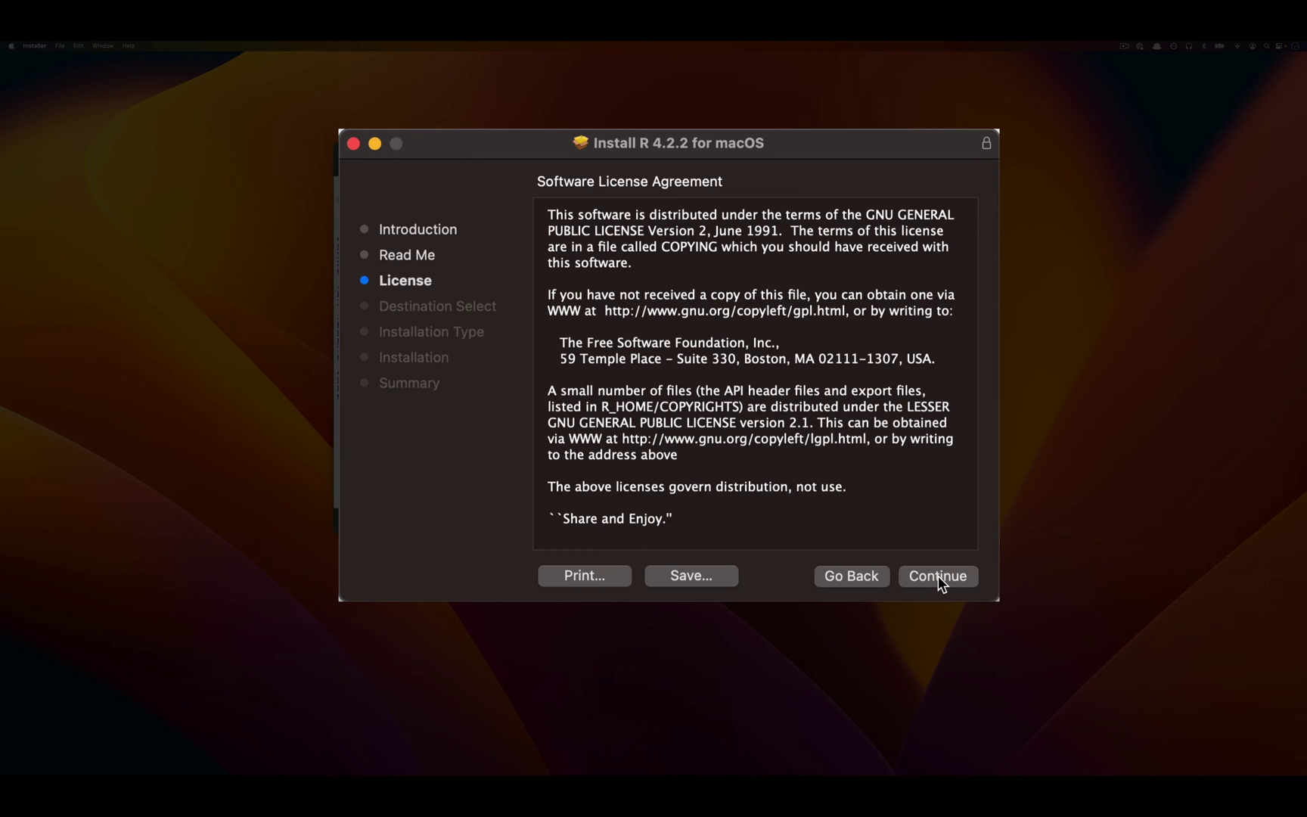
left_click(939, 576)
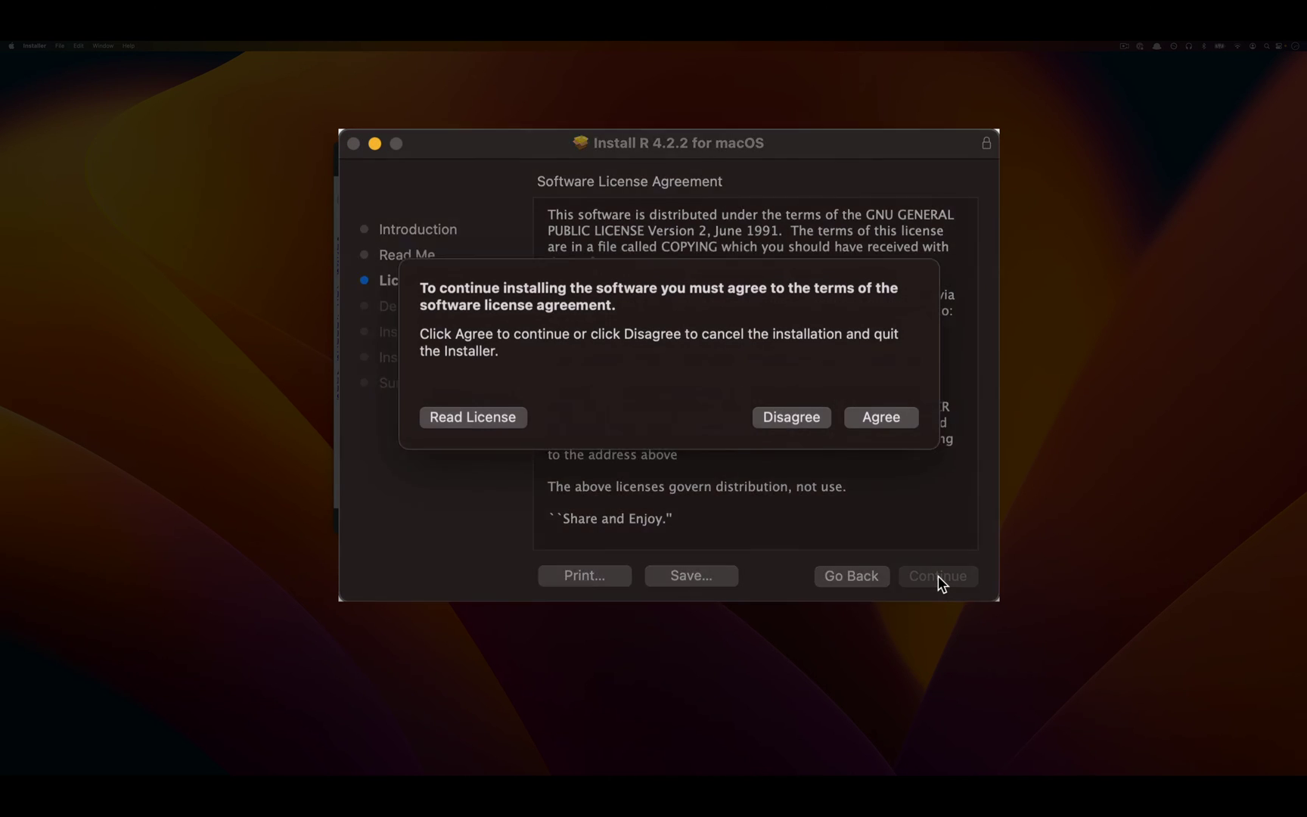
left_click(882, 428)
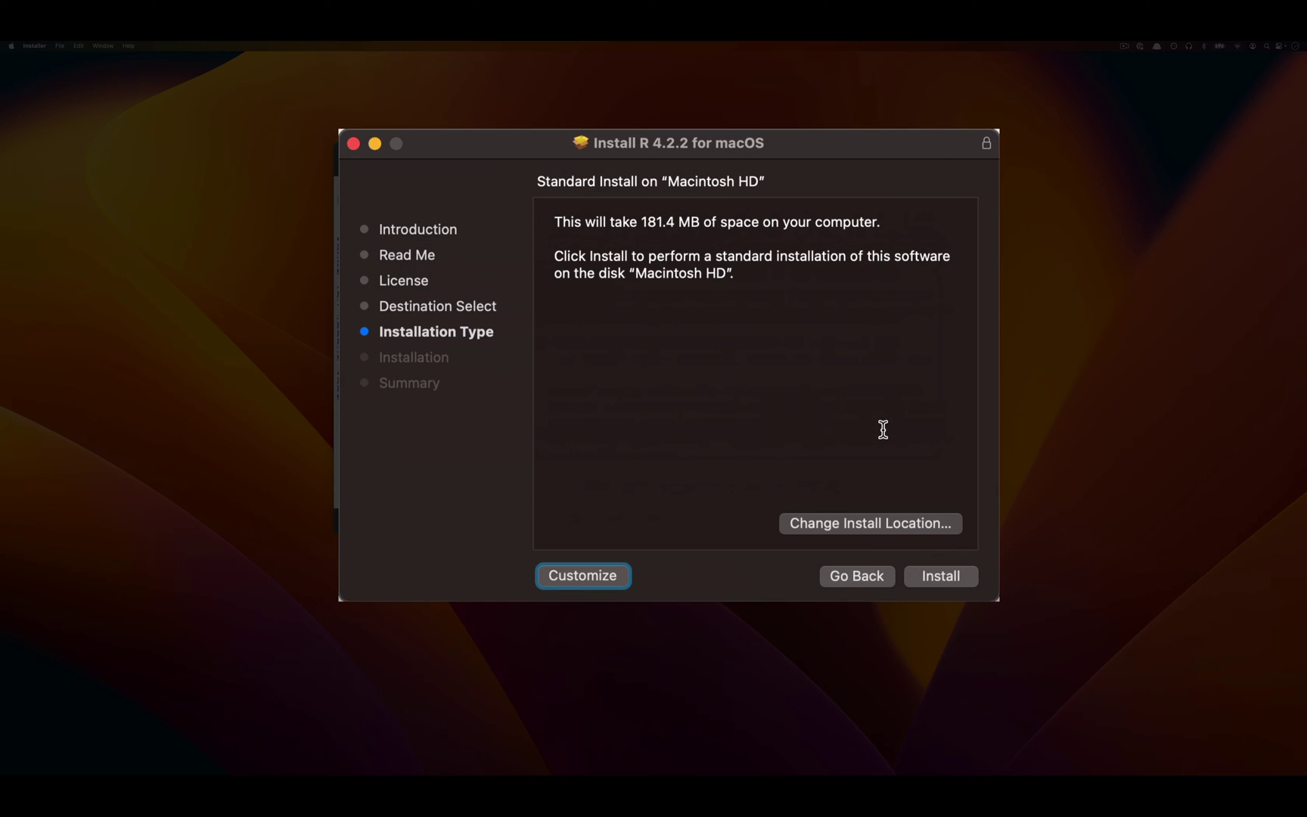
Step: Start the standard install on Macintosh HD and authorise it with the password
left_click(943, 576)
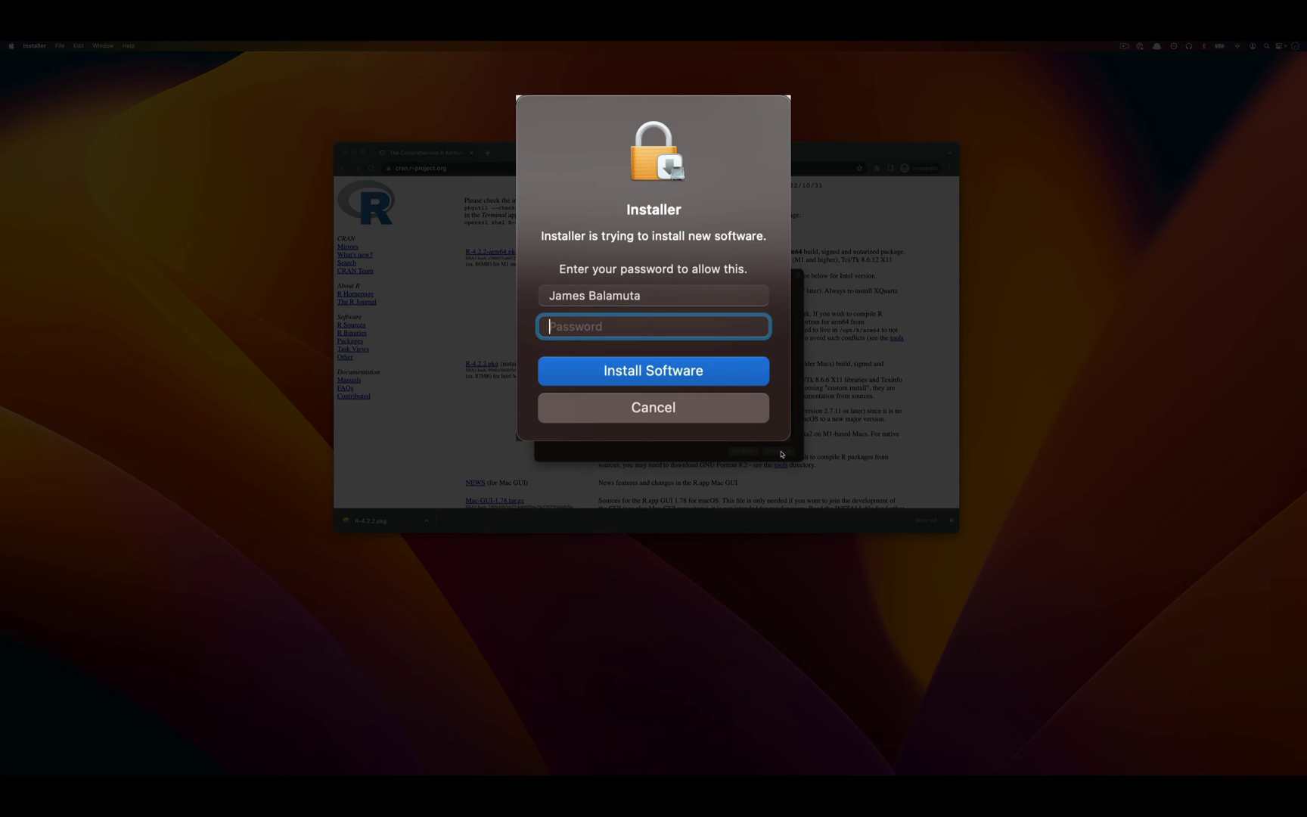
type("•••••••")
key("Return")
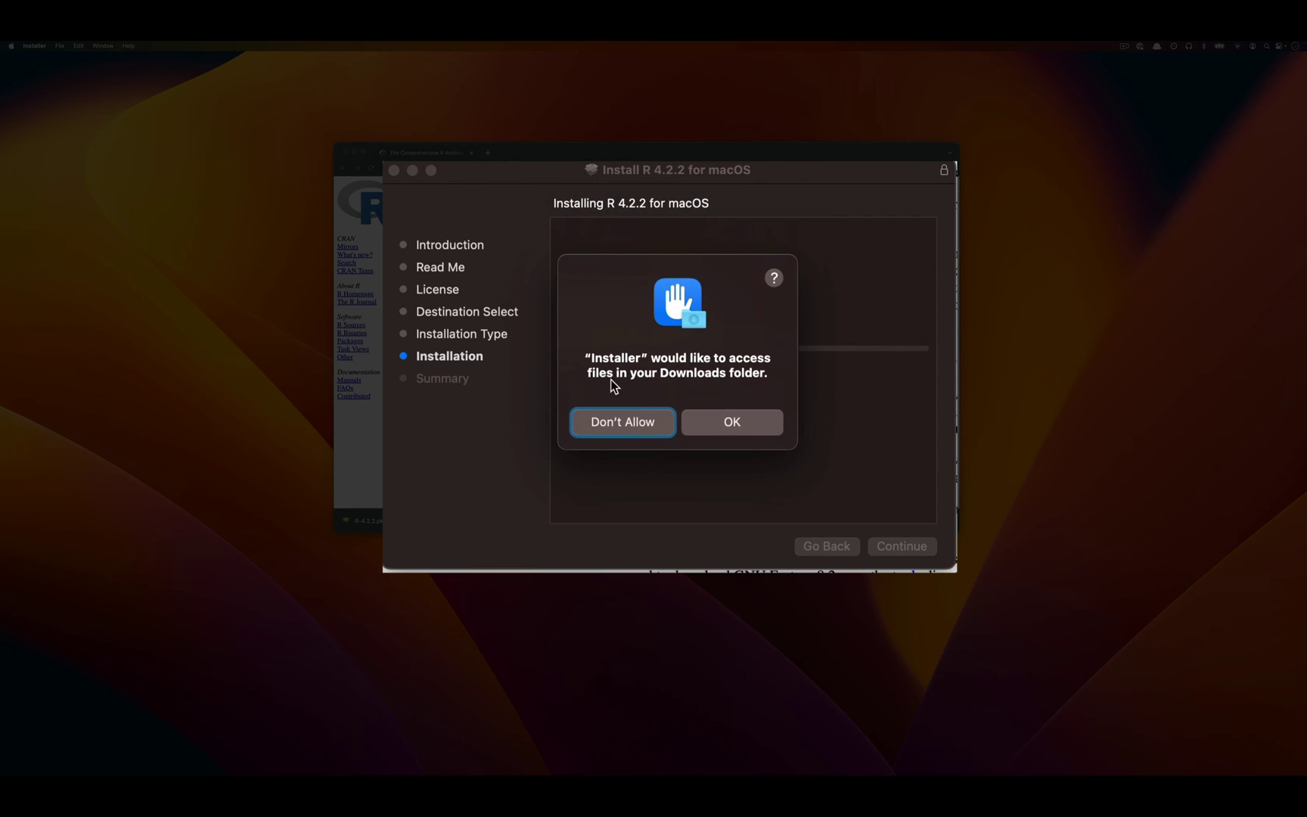
Step: Allow Downloads access, close the finished installer, and move R-4.2.2.pkg to Trash
left_click(745, 424)
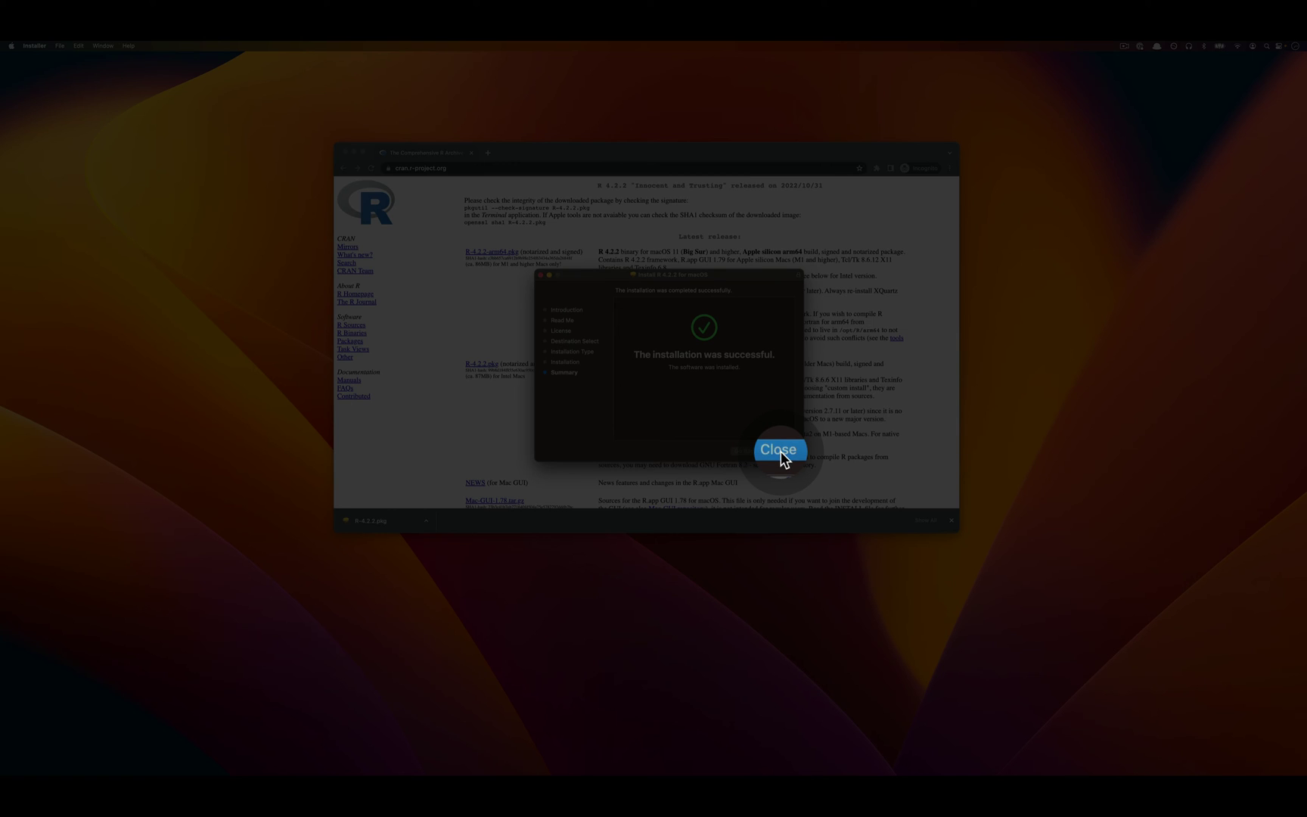
left_click(780, 450)
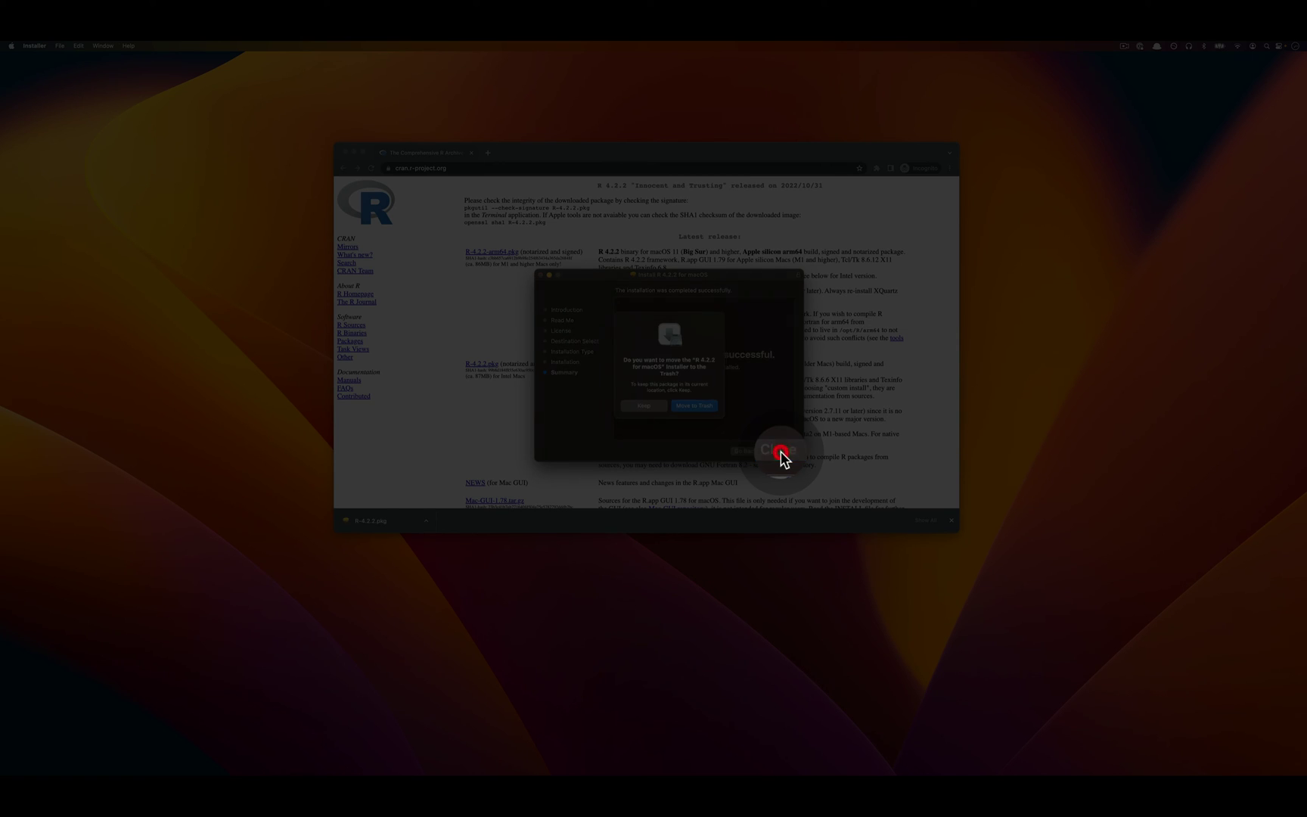
left_click(705, 407)
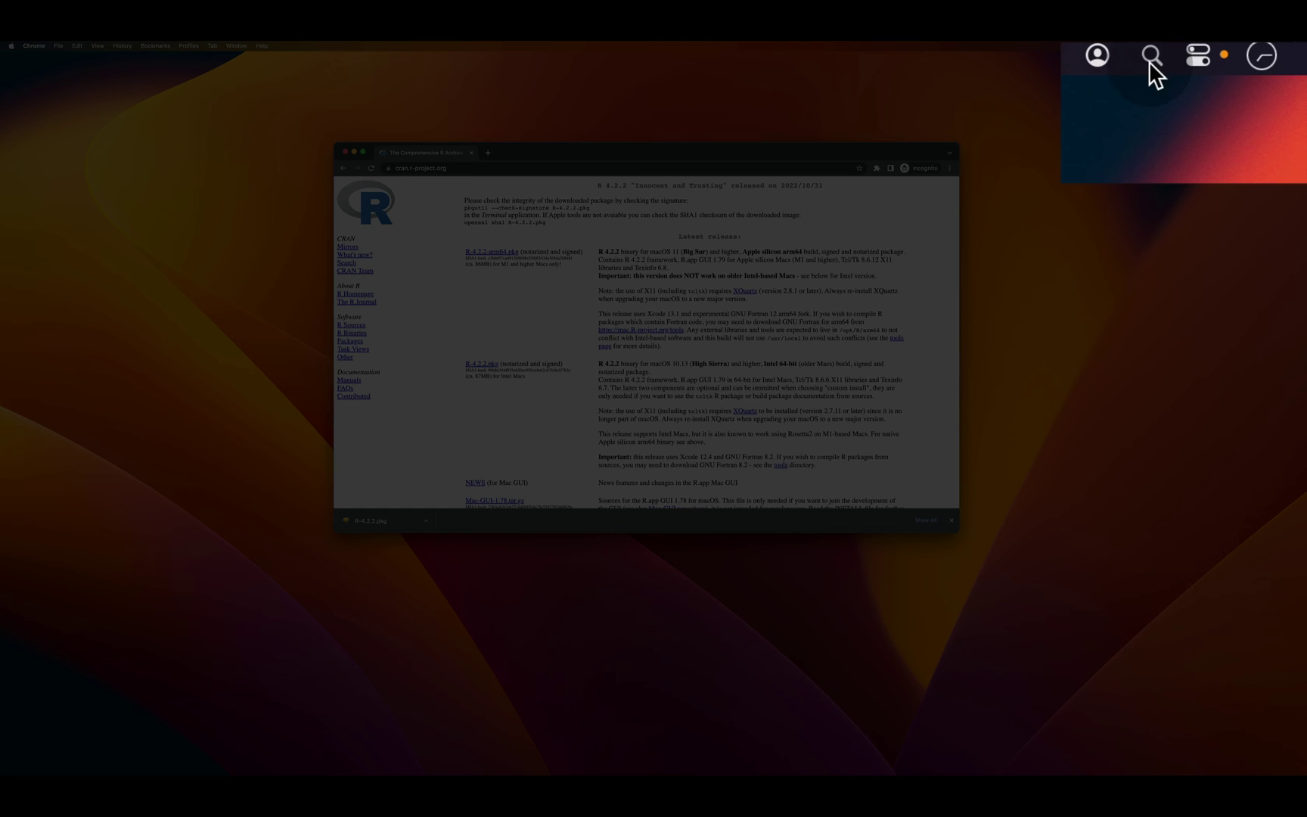
Step: Search Spotlight for R and open it, bringing up the R 4.2.2 Console
left_click(1151, 56)
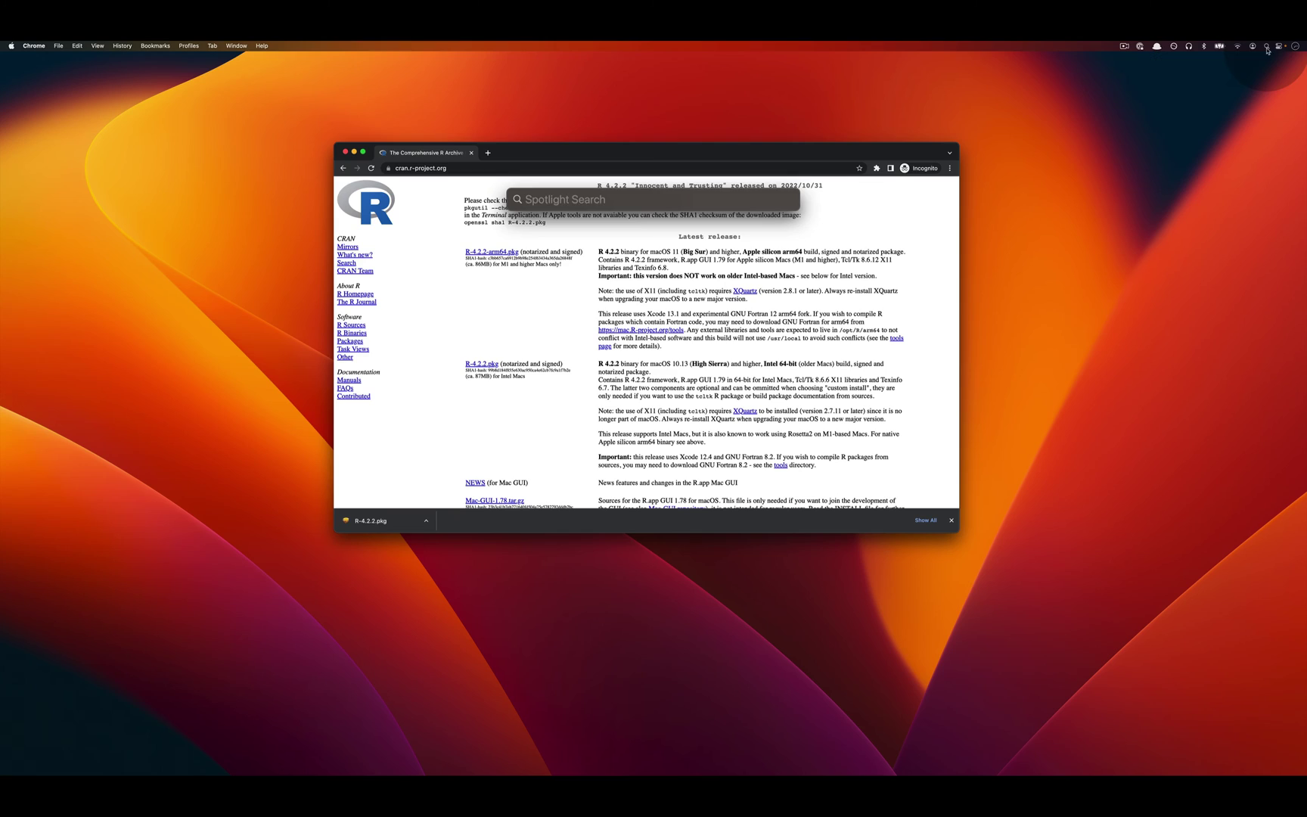
type("R")
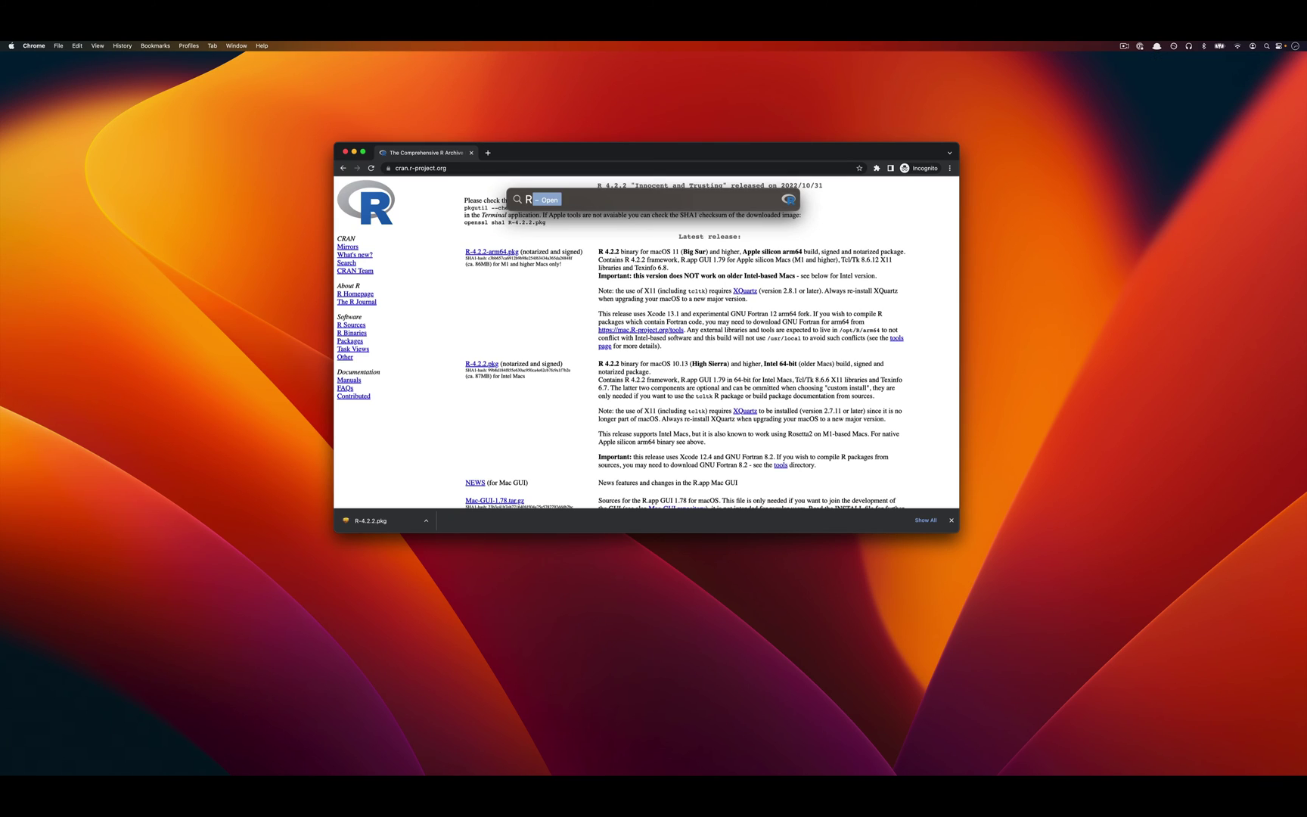
key("Return")
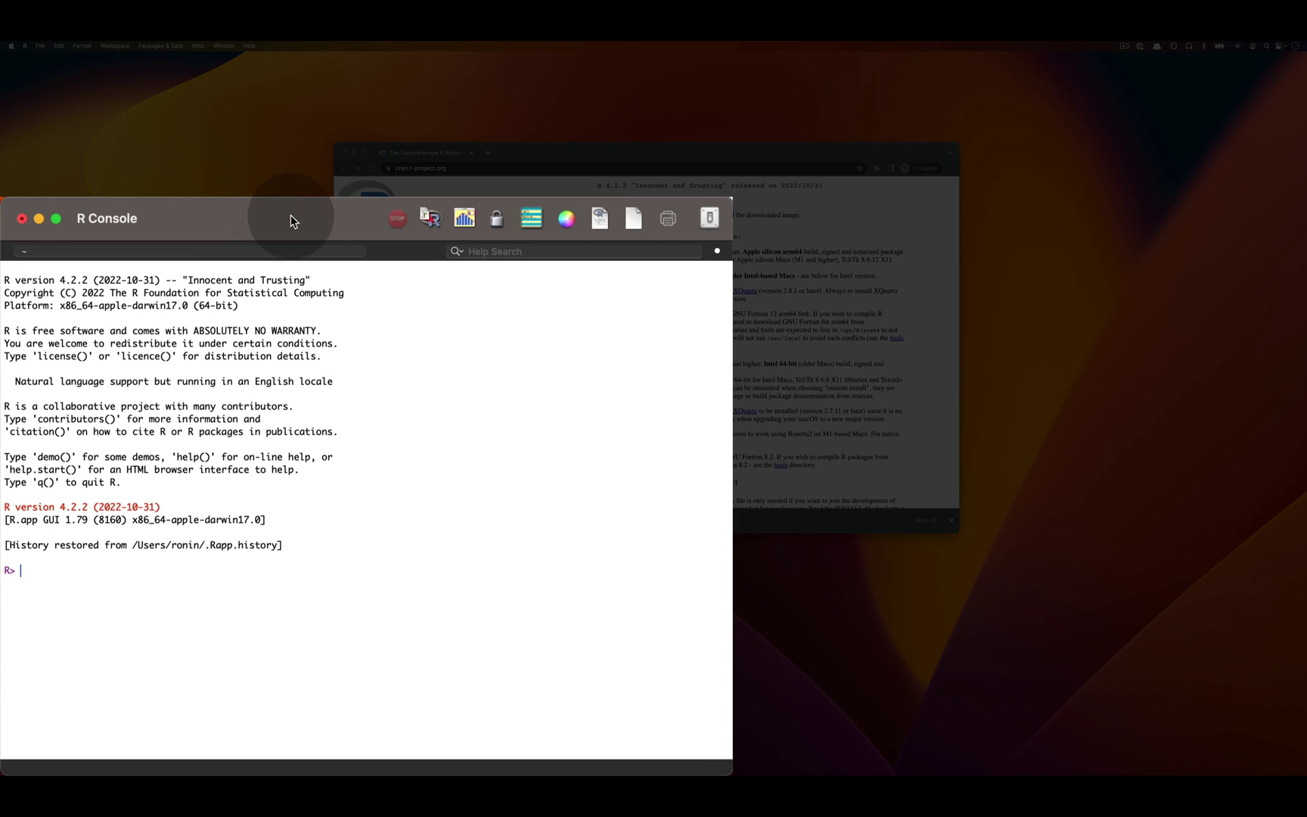
Step: Centre the R Console and run 1 + 1 at the prompt, returning 2
left_click_drag(290, 215, 550, 77)
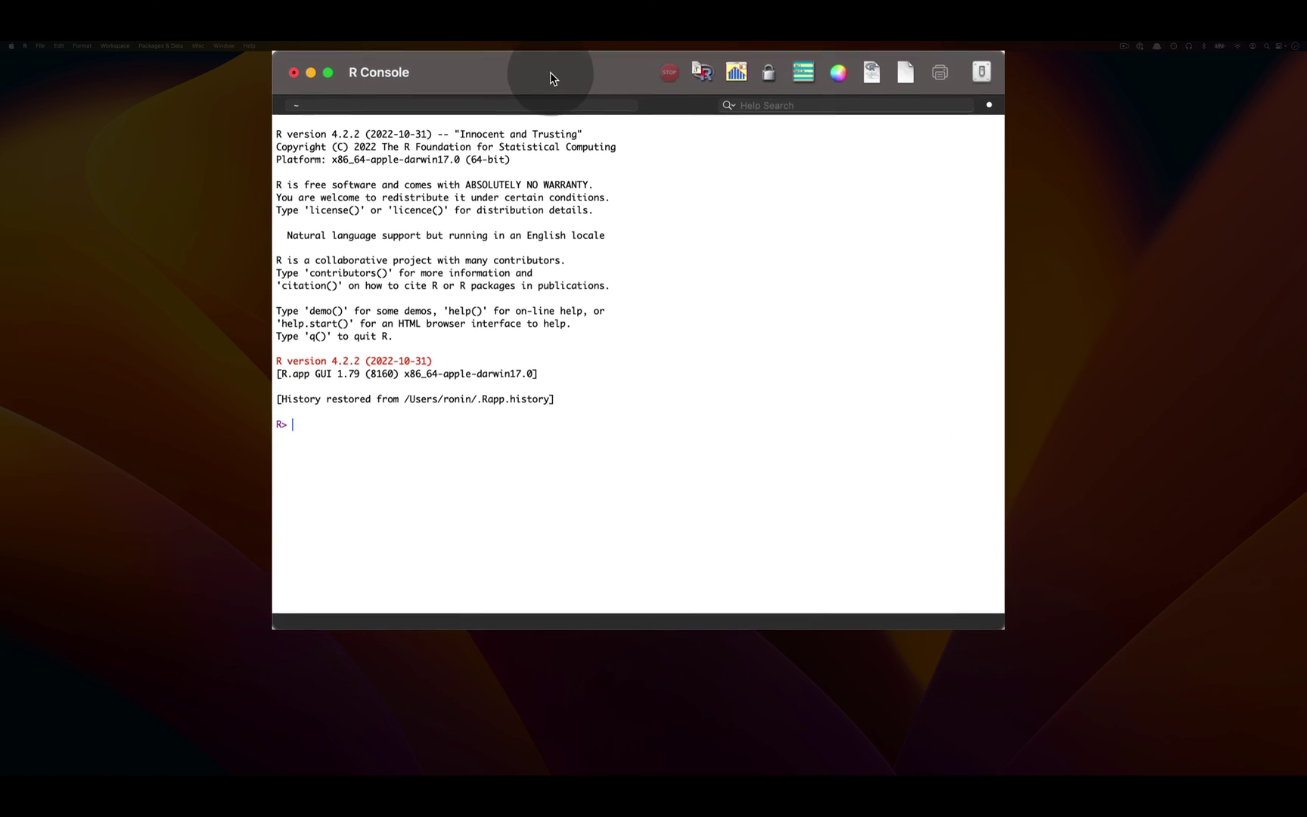
left_click(489, 469)
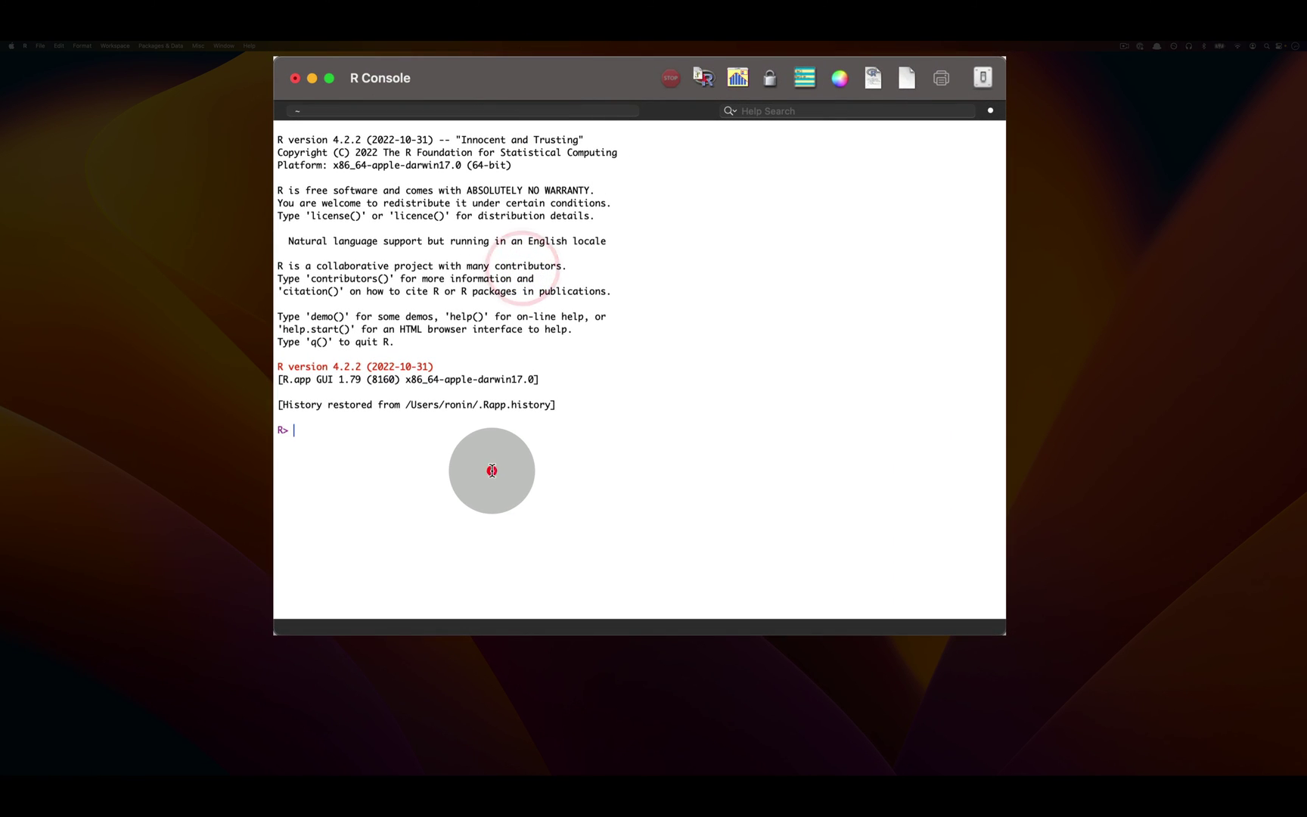
left_click(489, 469)
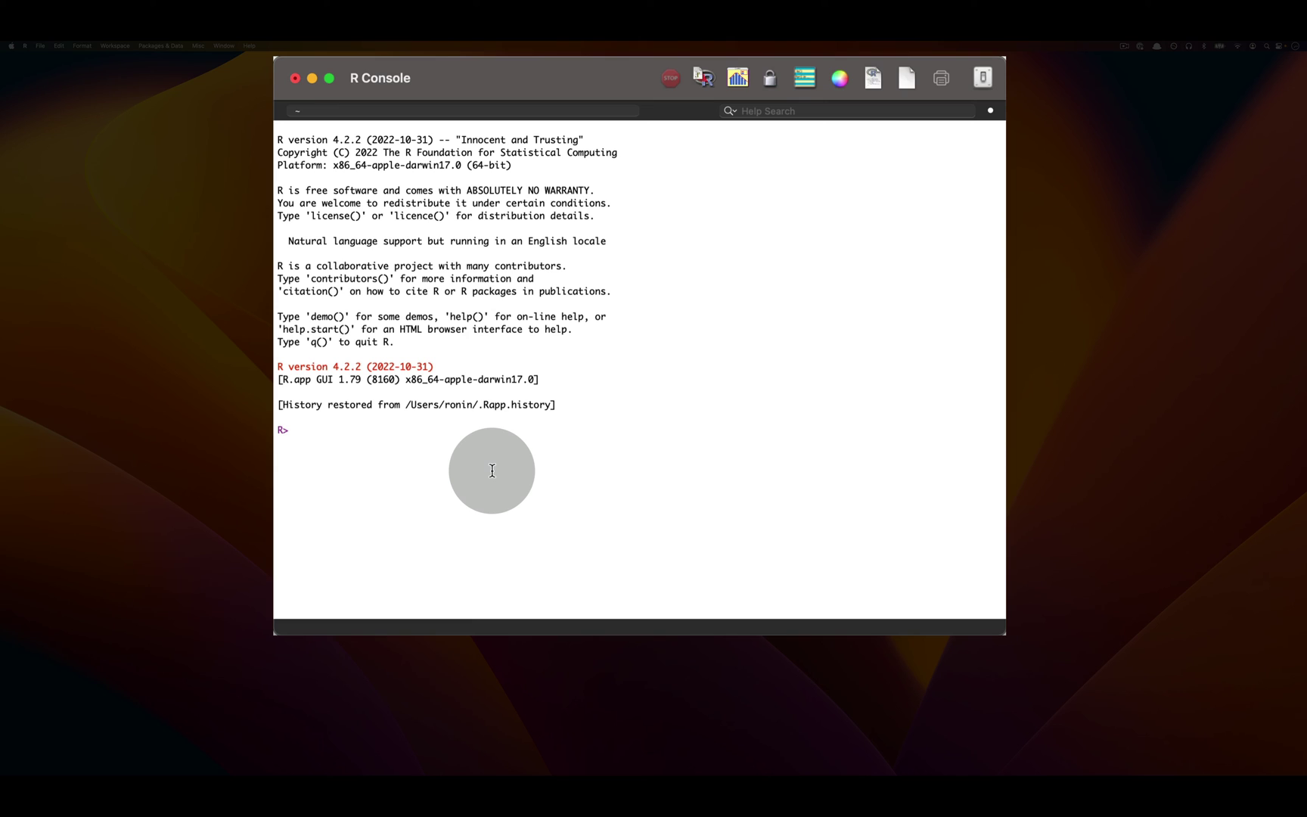
type("1 + 1")
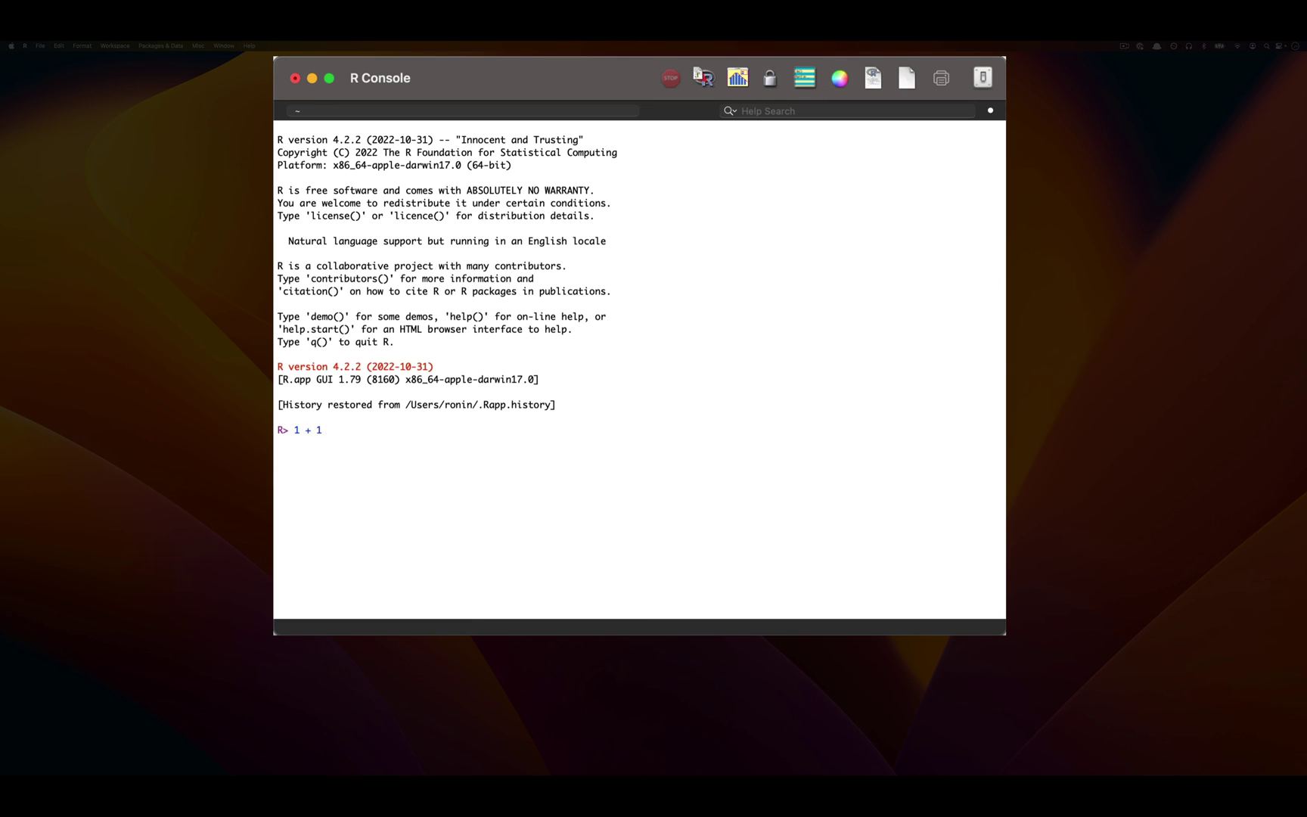
key("Return")
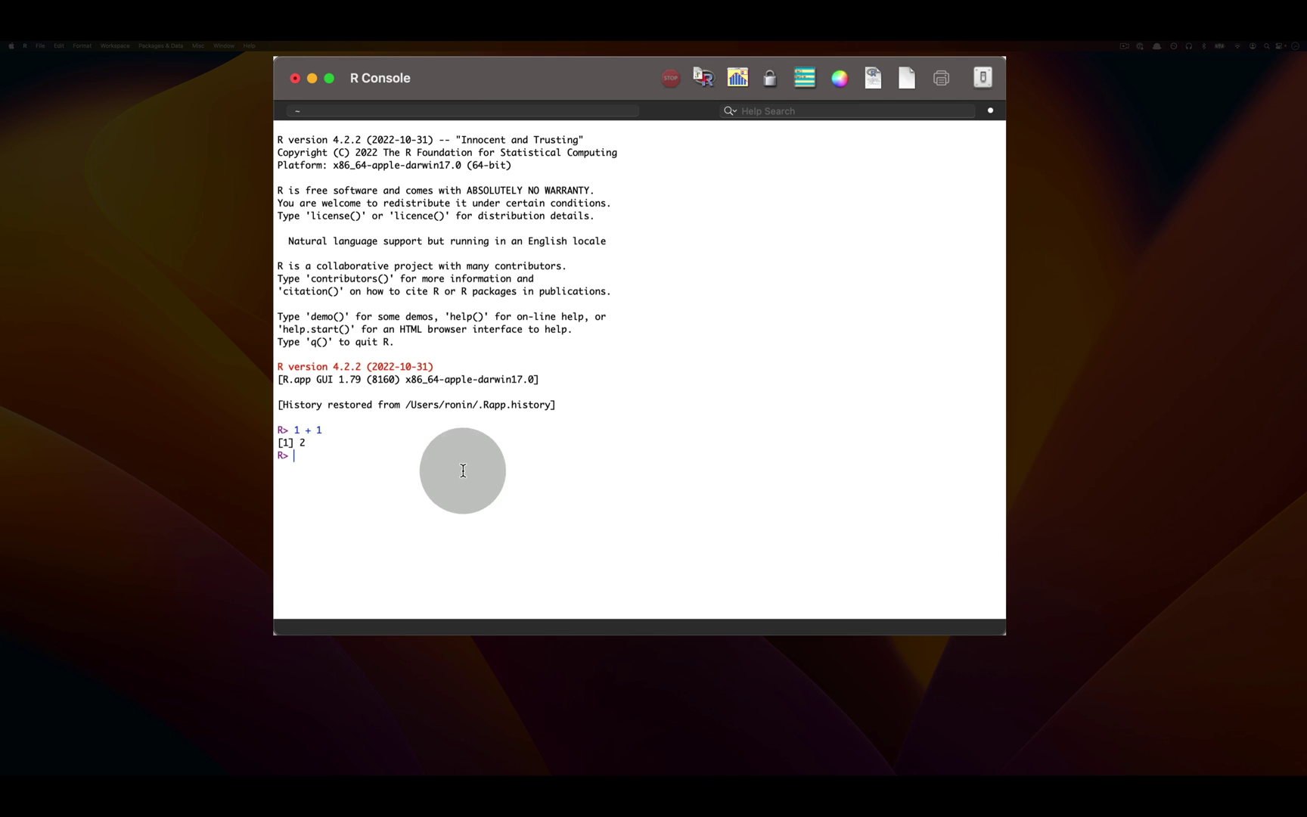
left_click(337, 439)
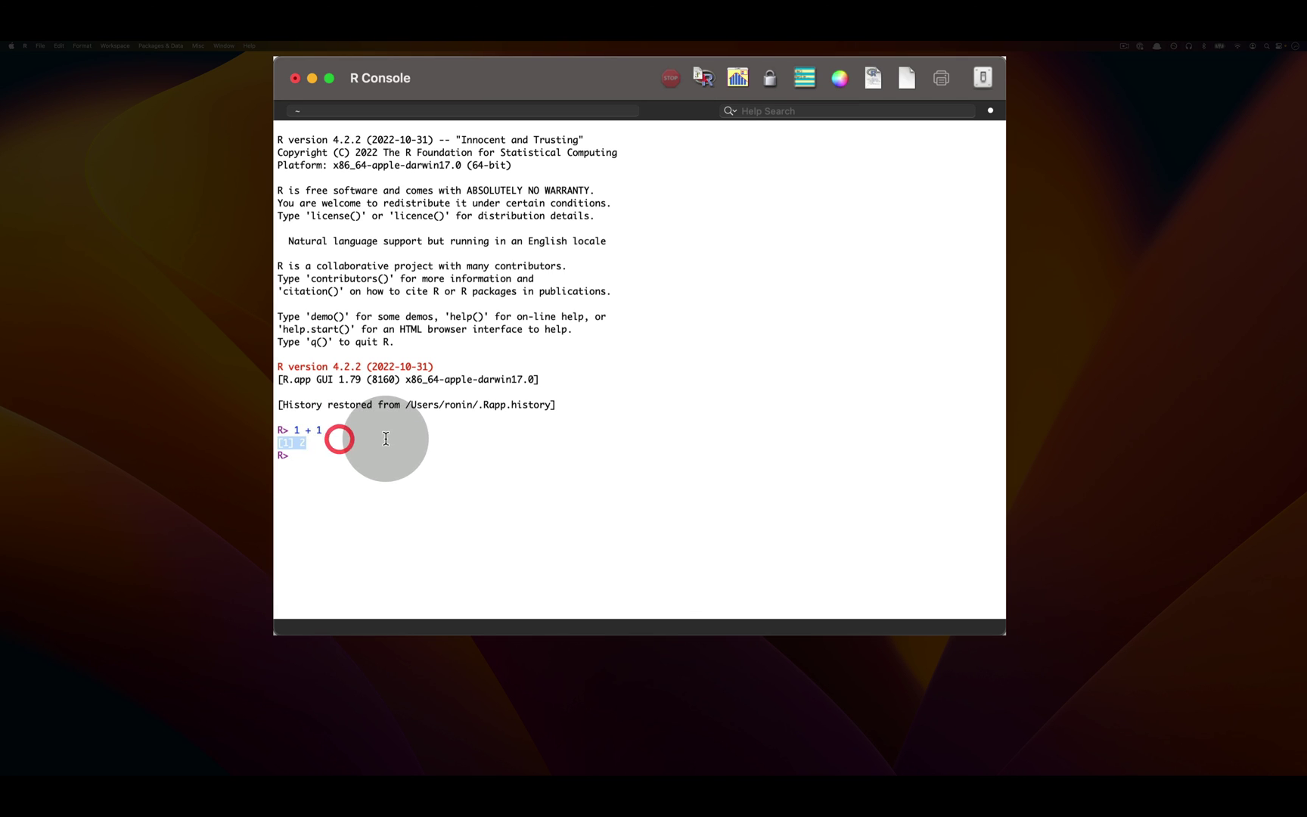